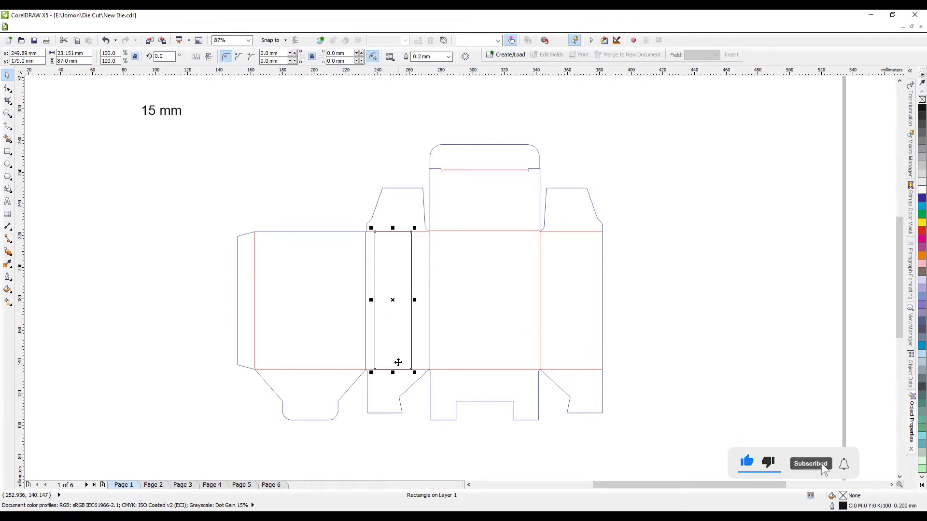
Step: Measure the widths of the narrow side panel and the adjacent wide panel by fitting the rectangle to their fold lines
drag(370, 300, 429, 300)
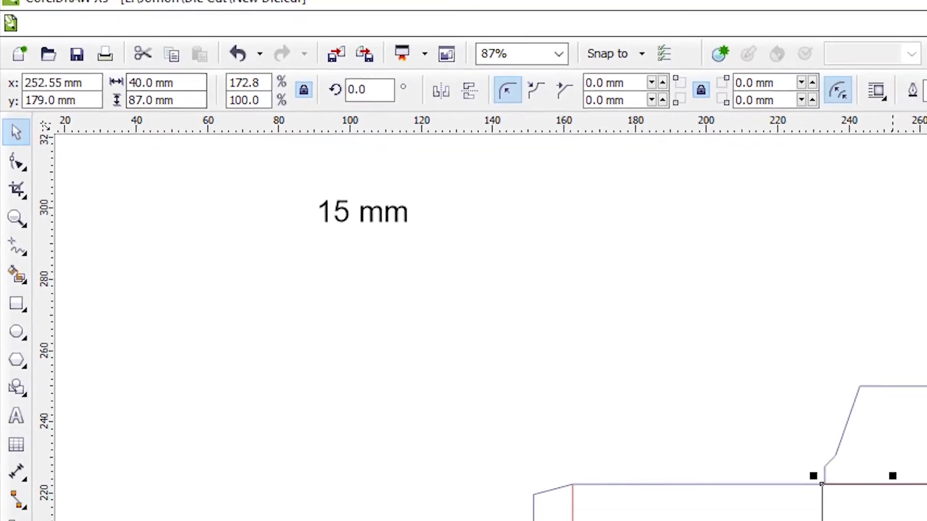
drag(894, 520, 926, 520)
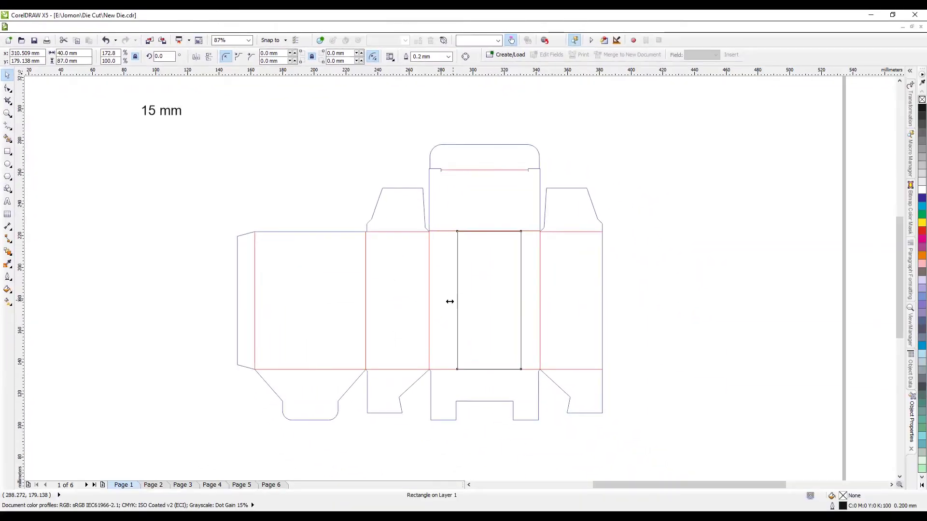
drag(449, 301, 425, 302)
drag(534, 297, 547, 300)
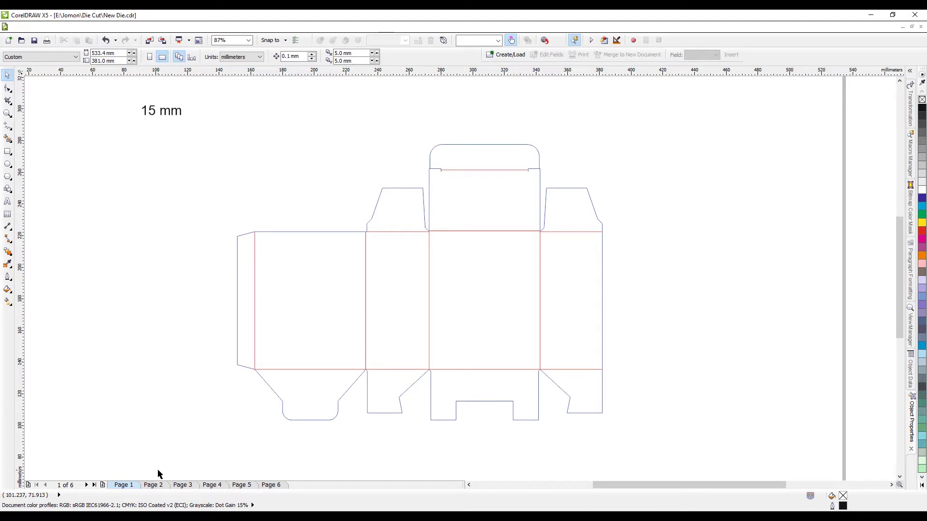
Step: Page through the document's box die templates to compare their layouts and labelled sizes
key(Page_Down)
key(Page_Down)
key(Page_Down)
key(Page_Down)
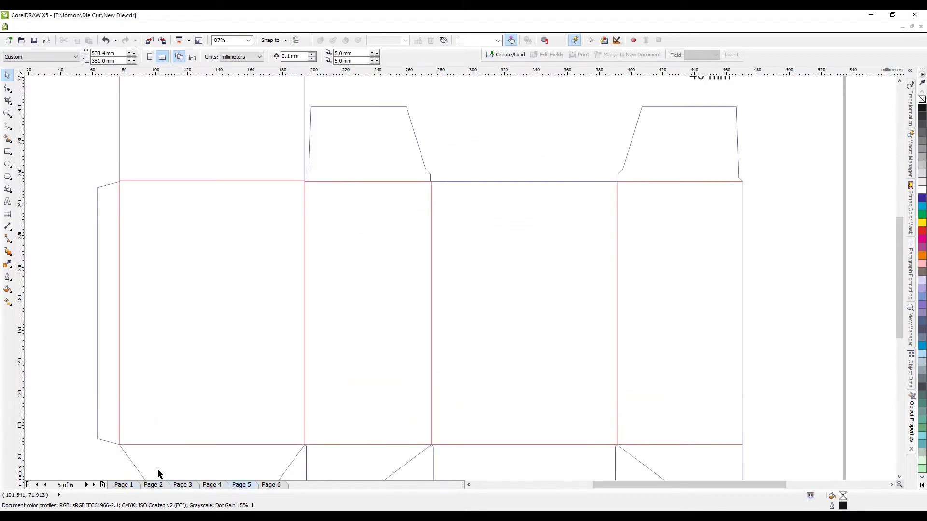
key(Page_Up)
key(Page_Up)
key(Page_Up)
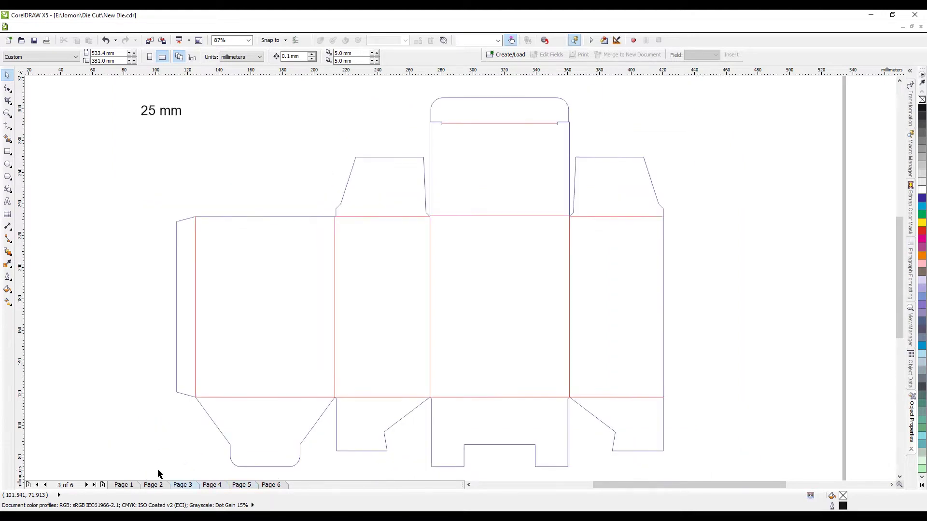
key(Page_Up)
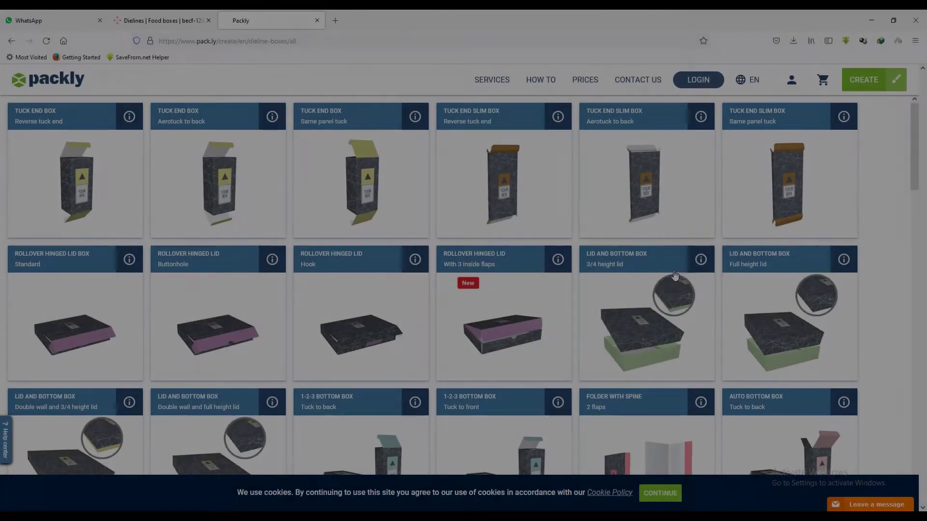
Step: Switch to the Packly dieline catalogue in the browser and open the Auto bottom box, Tuck to back model
scroll(676, 274, down, 3)
scroll(675, 274, down, 3)
click(775, 265)
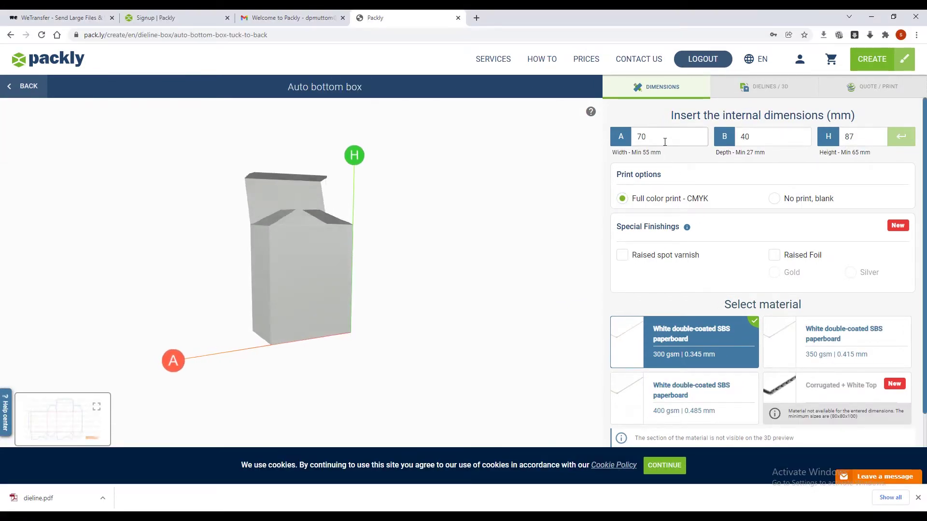
Step: Set the auto bottom box's internal width A to 70 mm
click(648, 137)
double_click(641, 136)
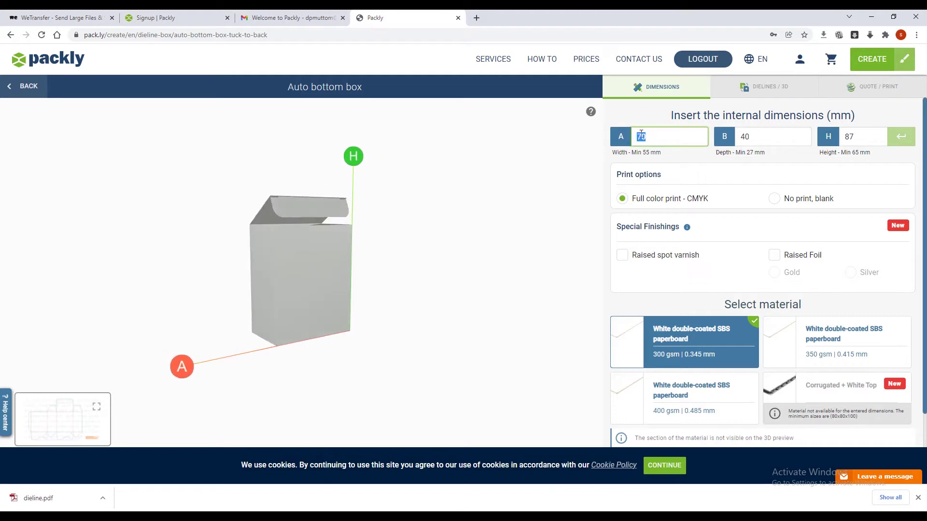
text(70)
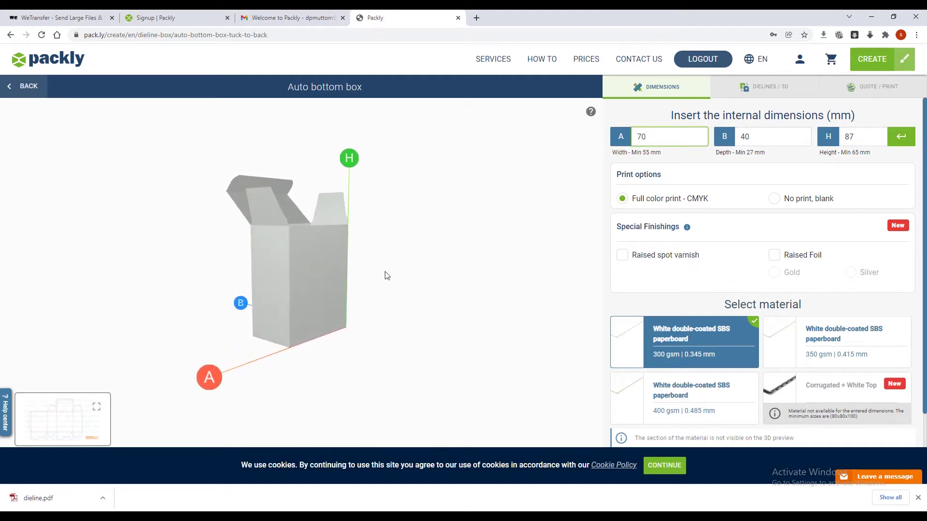
click(290, 312)
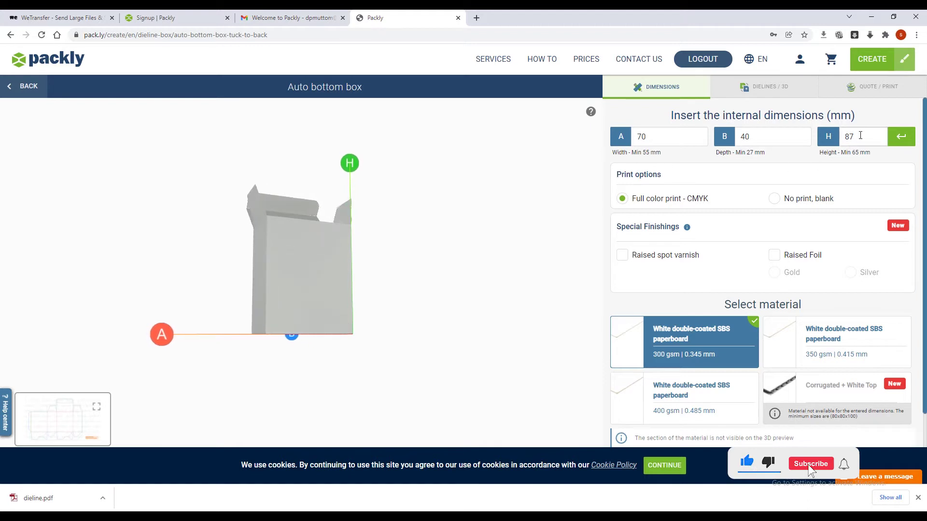
Step: Go to the Dielines / 3D stage and show the downloaded dieline.pdf in its folder
click(772, 93)
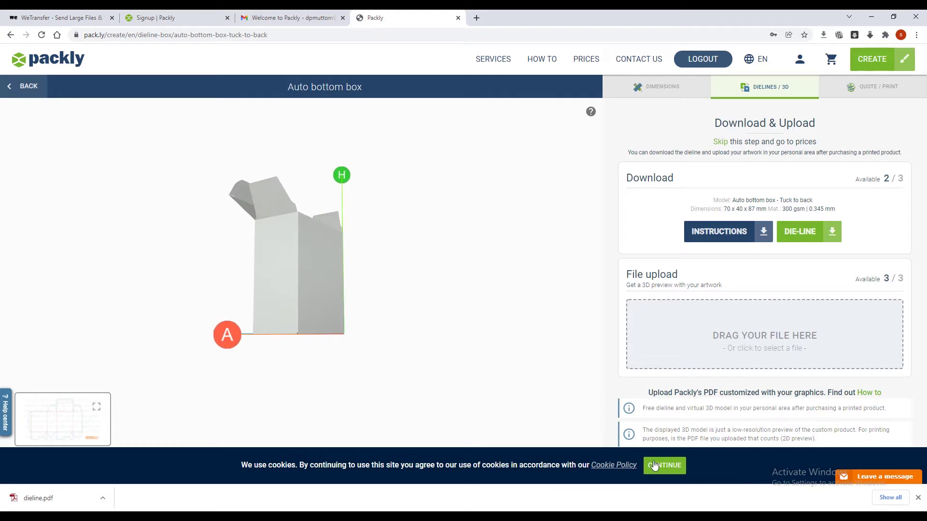
click(103, 498)
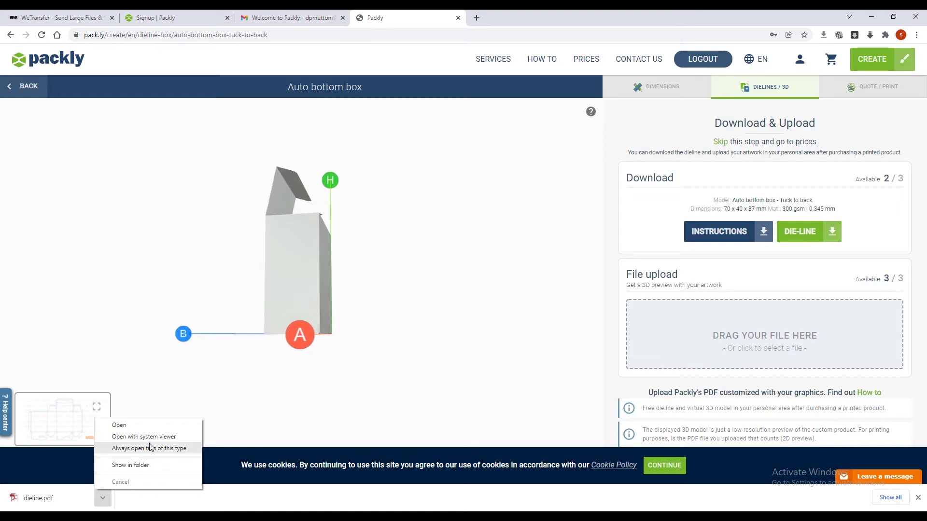
click(139, 466)
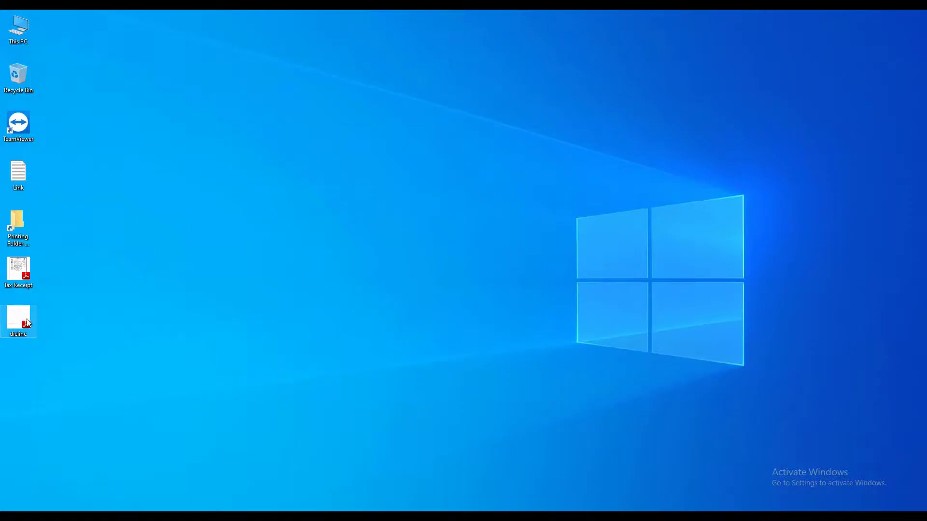
Step: Import the desktop's dieline PDF into a blank CorelDRAW document with text as curves, accepting the permanent PANOSE font substitution
drag(18, 317, 448, 400)
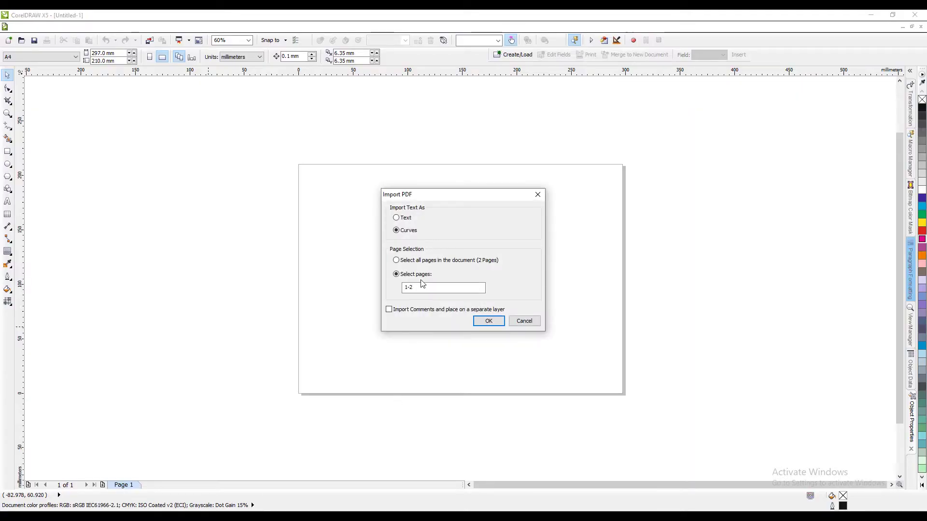
double_click(447, 290)
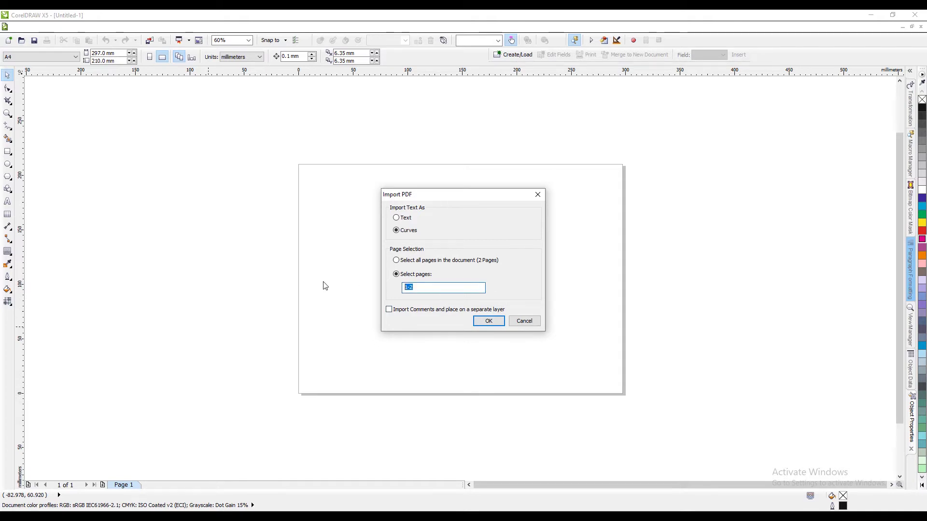
click(489, 322)
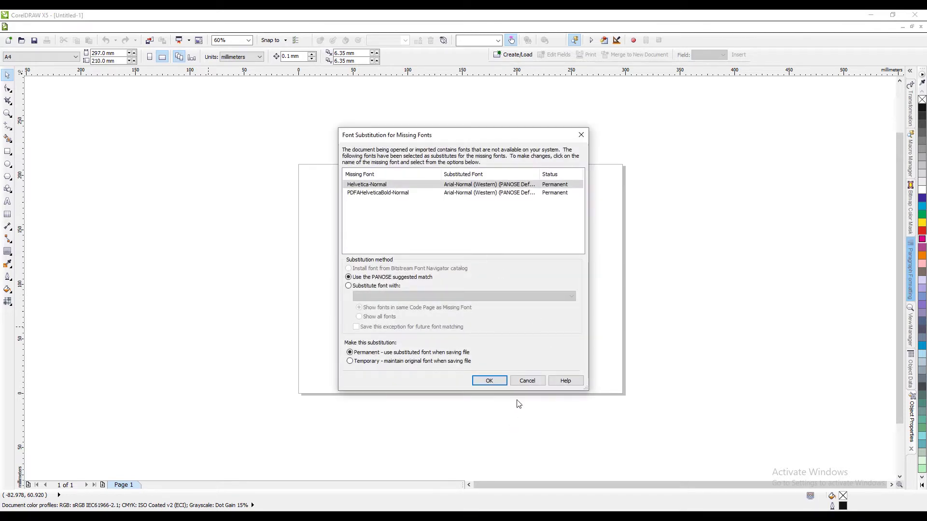
click(499, 385)
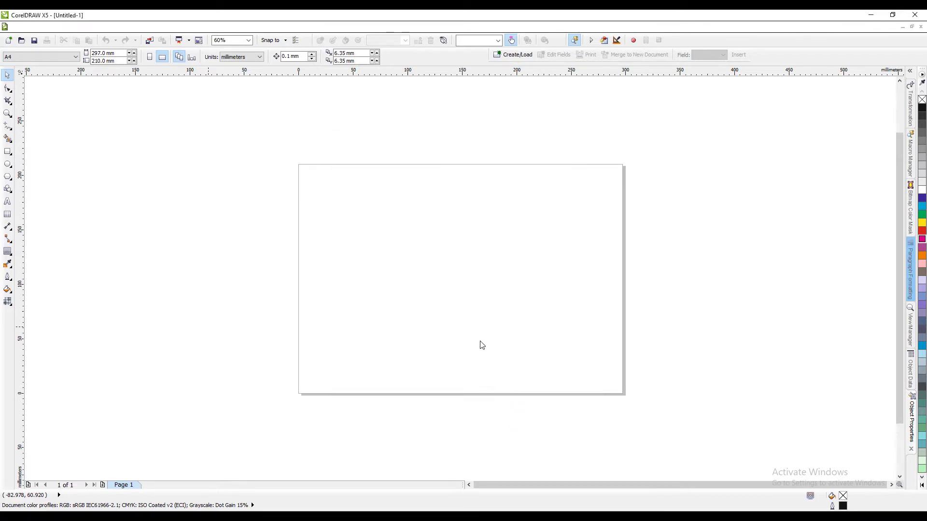
Step: Delete the extra imported objects beside the lower-right part of the dieline
click(576, 241)
drag(667, 396, 536, 313)
key(Delete)
Step: Group all the dieline objects and centre the group on the page
drag(565, 388, 231, 142)
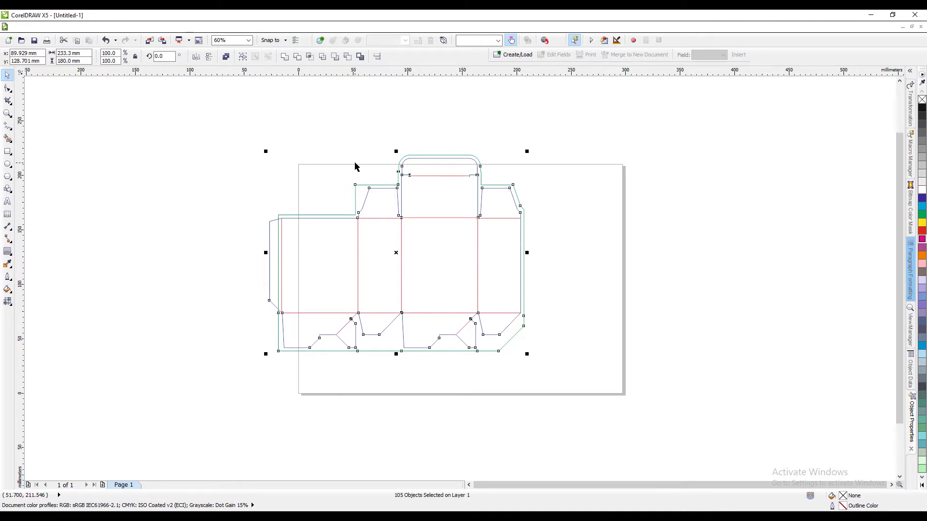
key(ctrl+g)
key(p)
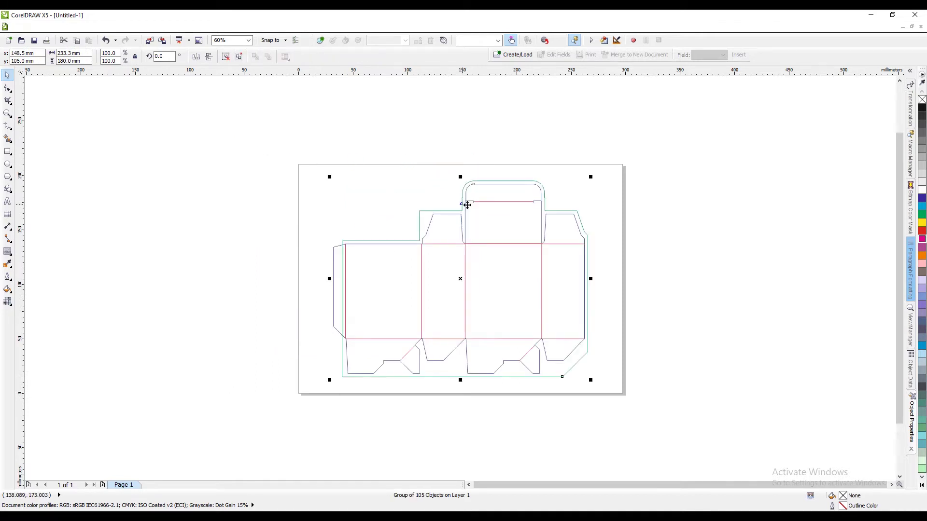
Step: Draw a measuring rectangle about 70 mm by 87 mm over the wide panel beneath the lid flap
click(723, 237)
drag(252, 171, 726, 408)
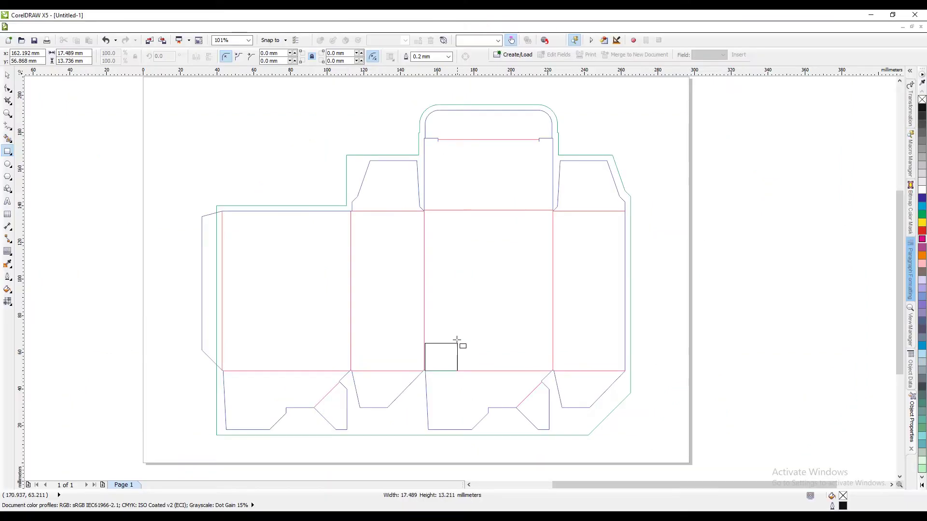
drag(456, 340, 553, 211)
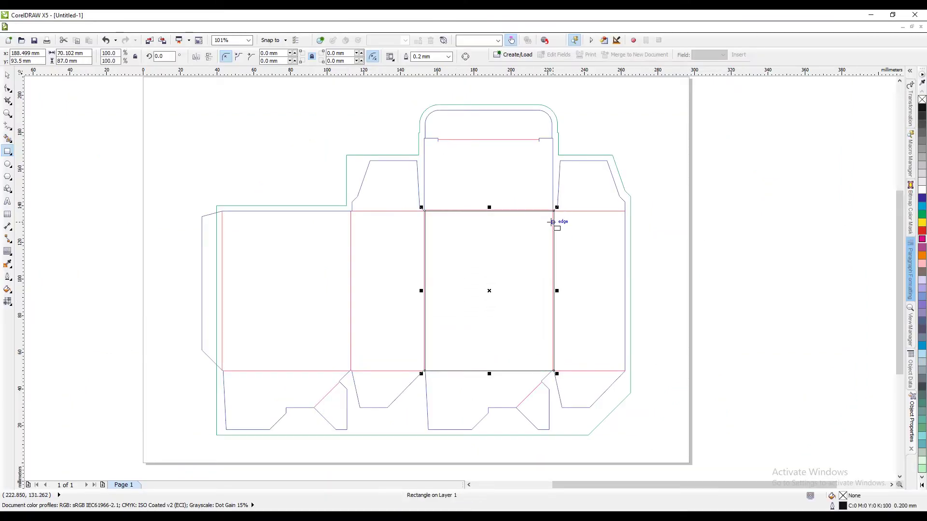
Step: Fit the rectangle's vertical edges to the wide panel's fold lines, making it 70 mm wide
click(7, 75)
key(F2)
drag(378, 174, 585, 397)
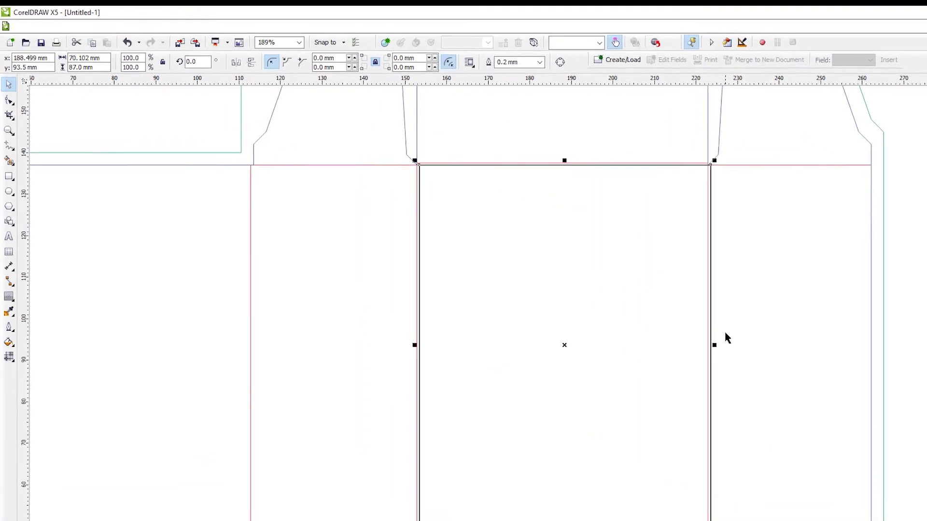
drag(593, 292, 590, 292)
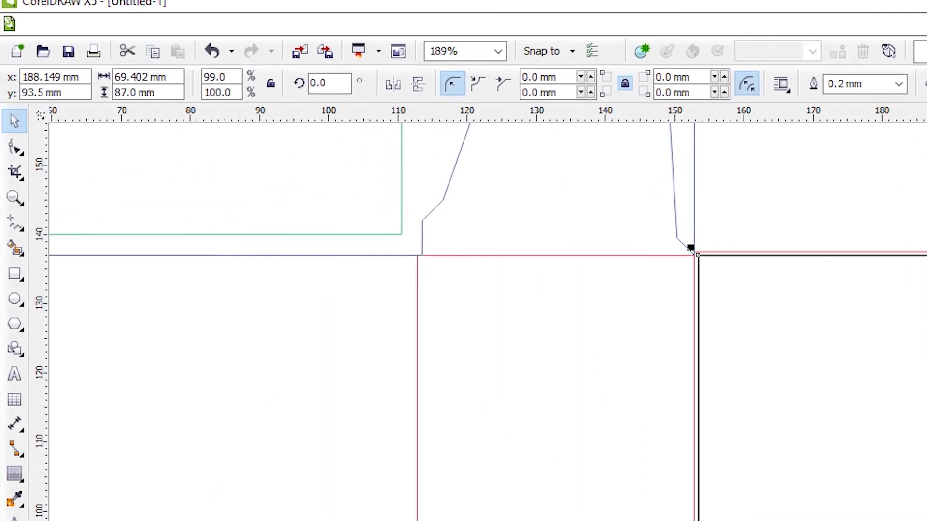
text(70)
key(Return)
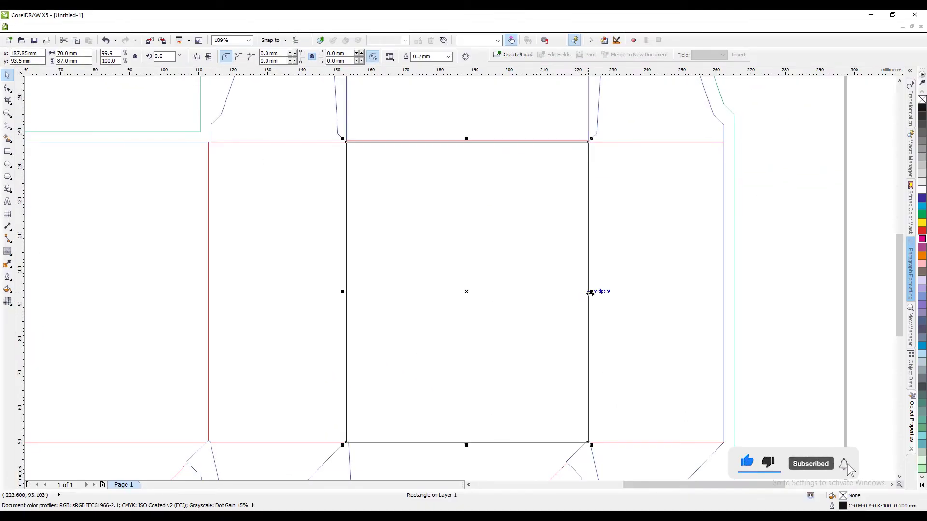
Step: Stretch the rectangle over onto the neighbouring narrow panel to measure that panel's width
drag(590, 292, 213, 292)
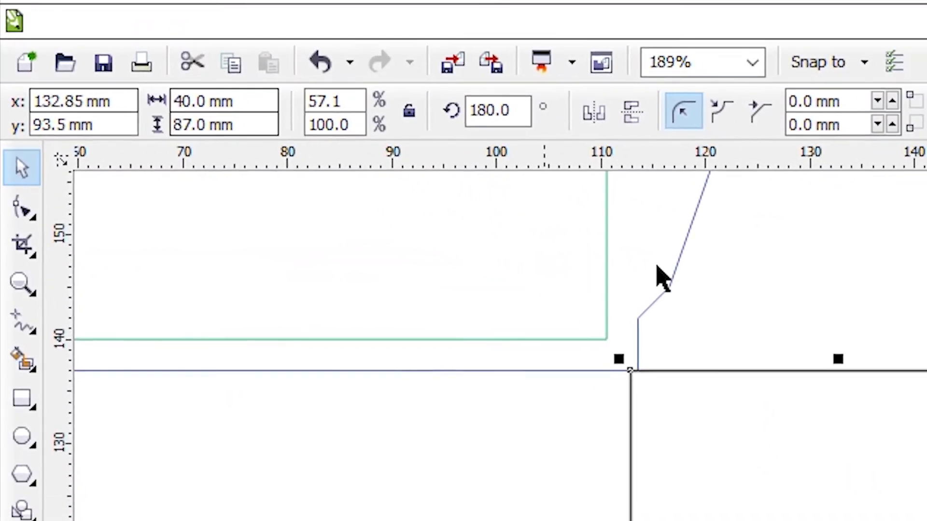
scroll(575, 368, down, 3)
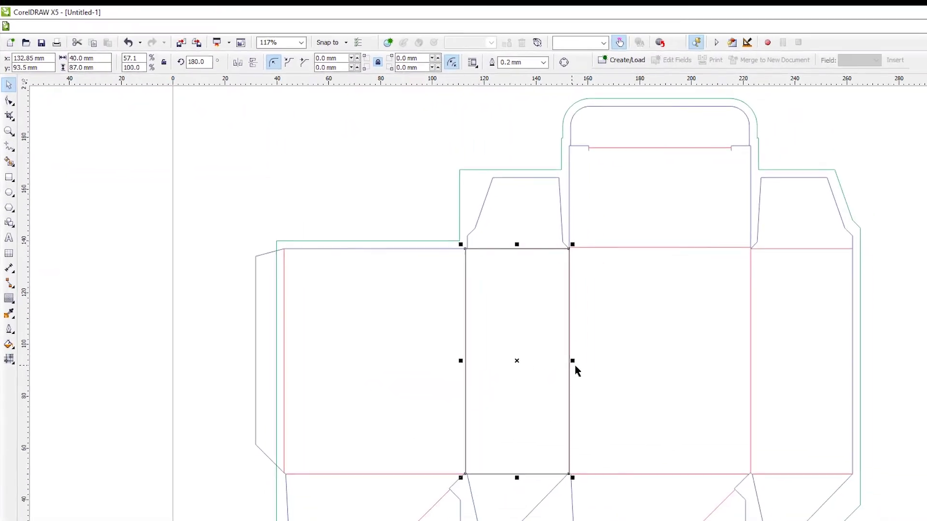
Step: Export the selected dieline to the desktop as an EPS file named Die
key(ctrl+a)
key(ctrl+e)
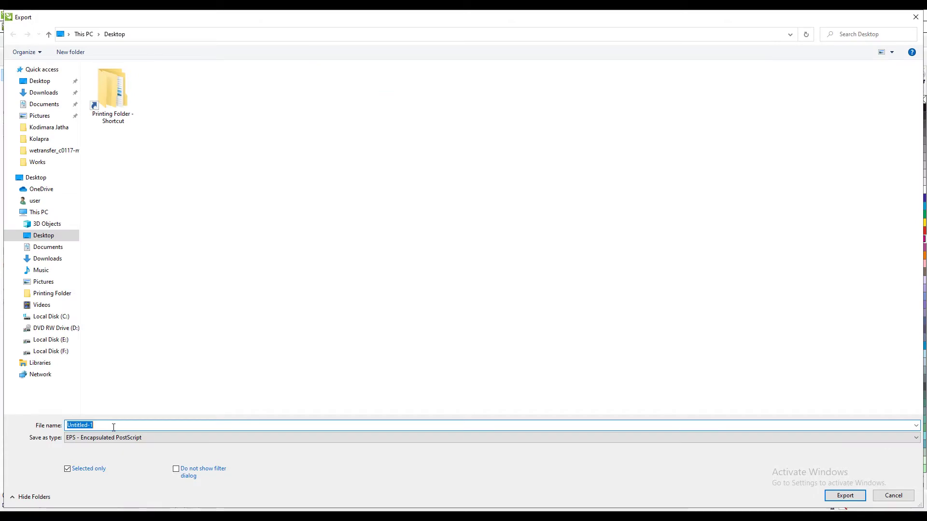
text(Die)
click(845, 495)
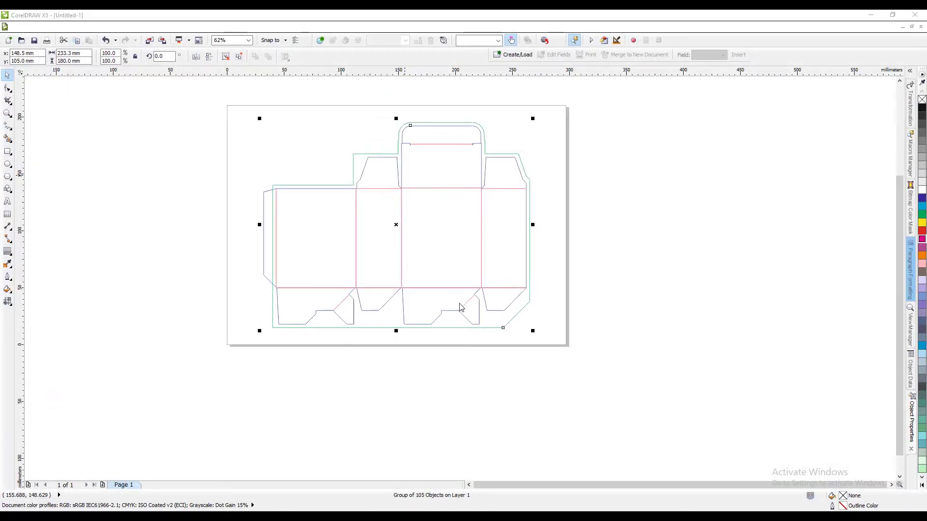
click(477, 353)
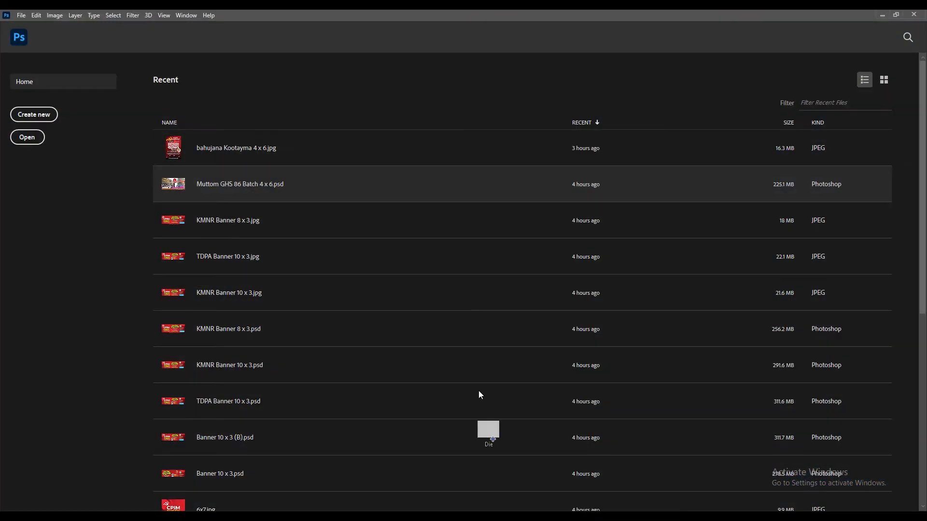
Step: Open the Die EPS file in Photoshop, rasterized at 300 pixels/inch in CMYK Color
drag(482, 429, 471, 96)
text(300)
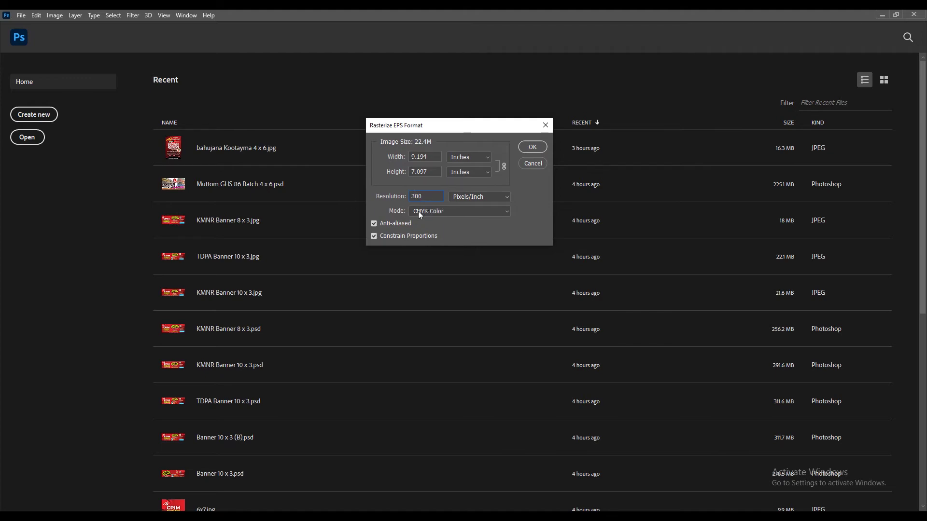
click(531, 150)
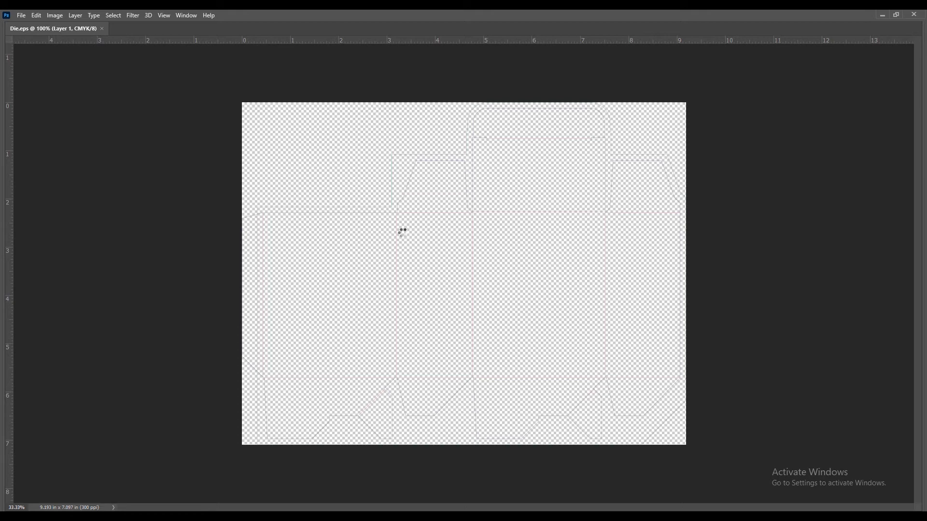
Step: Add a new white-filled layer and place it beneath the dieline layer as a background
key(ctrl+shift+n)
key(Return)
right_click(513, 220)
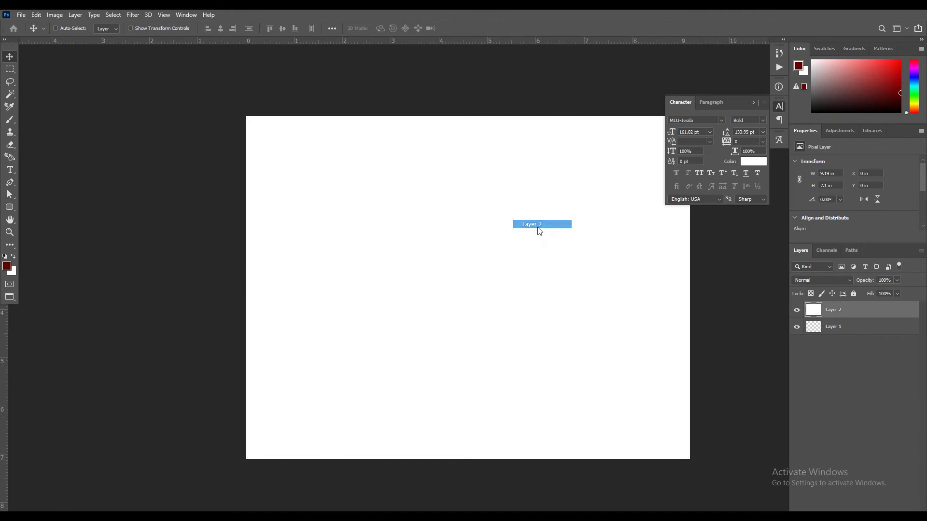
click(539, 225)
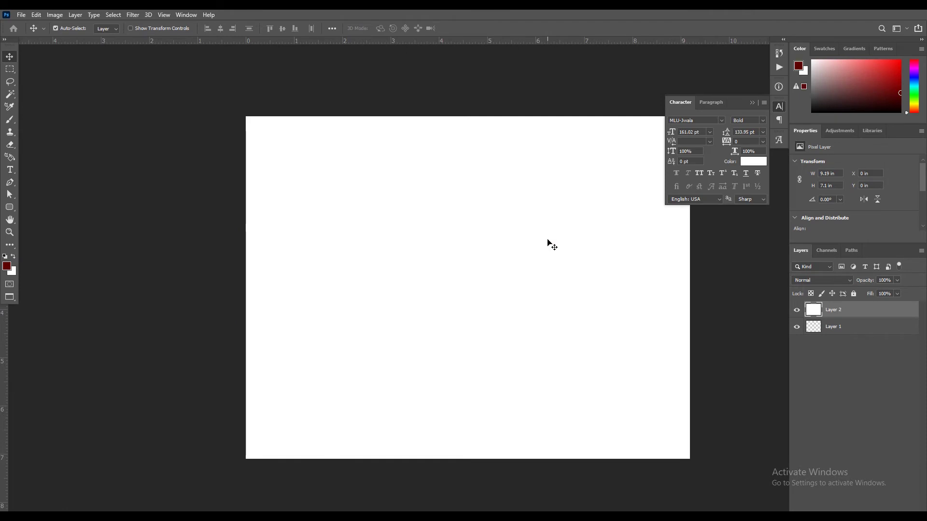
key(ctrl+bracketleft)
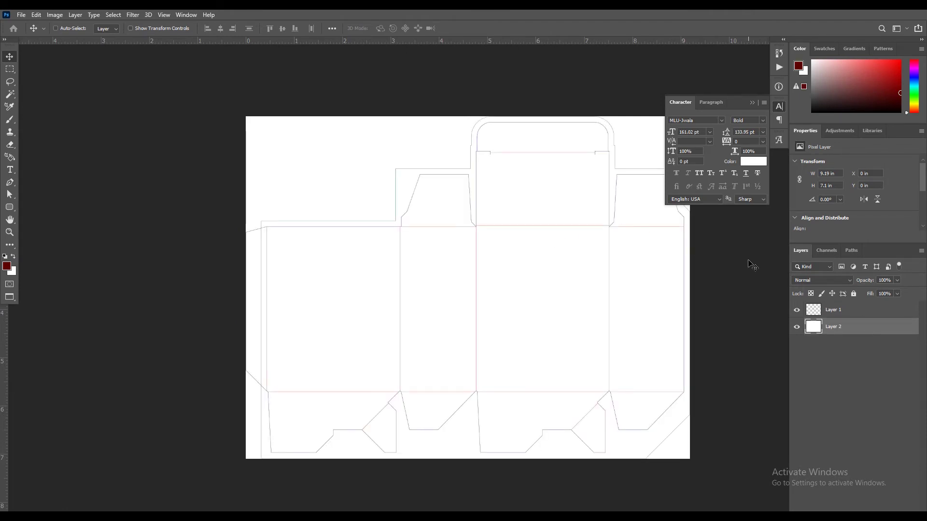
Step: Show the dieline enlarged in full-screen mode
key(f)
key(f)
key(ctrl+plus)
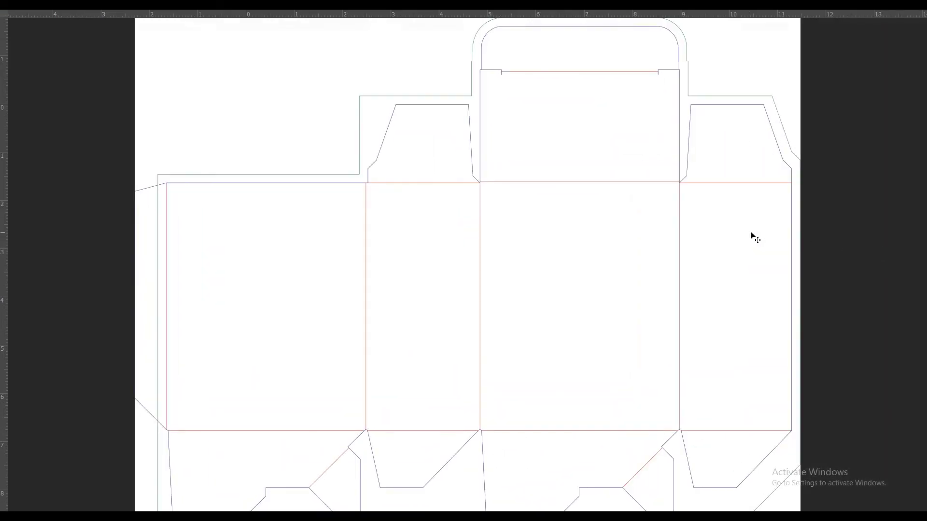
scroll(471, 237, up, 2)
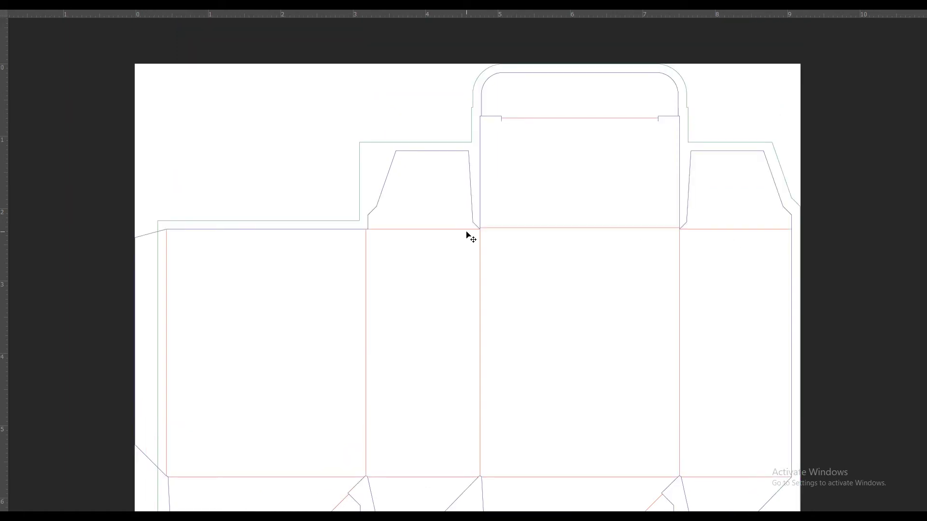
scroll(470, 236, down, 3)
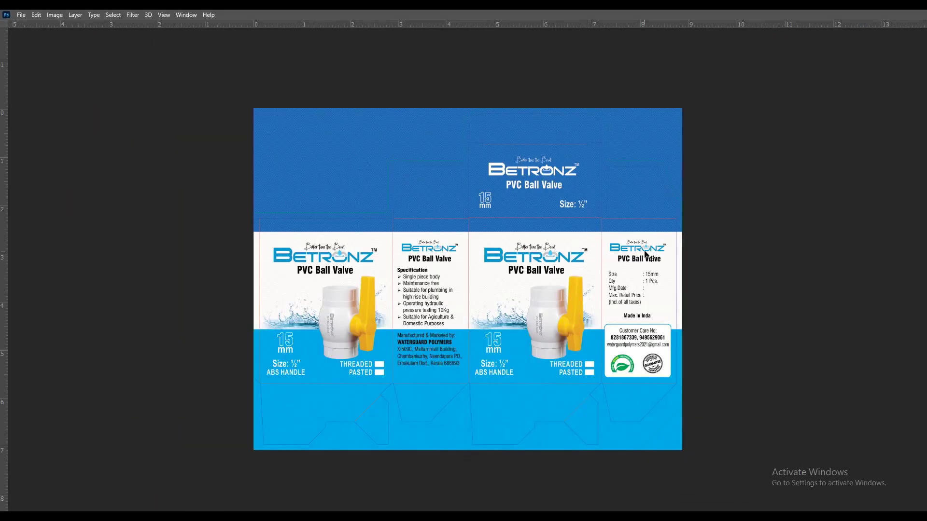
Step: Hide the dieline on Layer 21 of the finished artwork and save the artwork as a Baseline ("Standard") JPEG at quality 12
key(ctrl+plus)
key(ctrl+minus)
key(ctrl+plus)
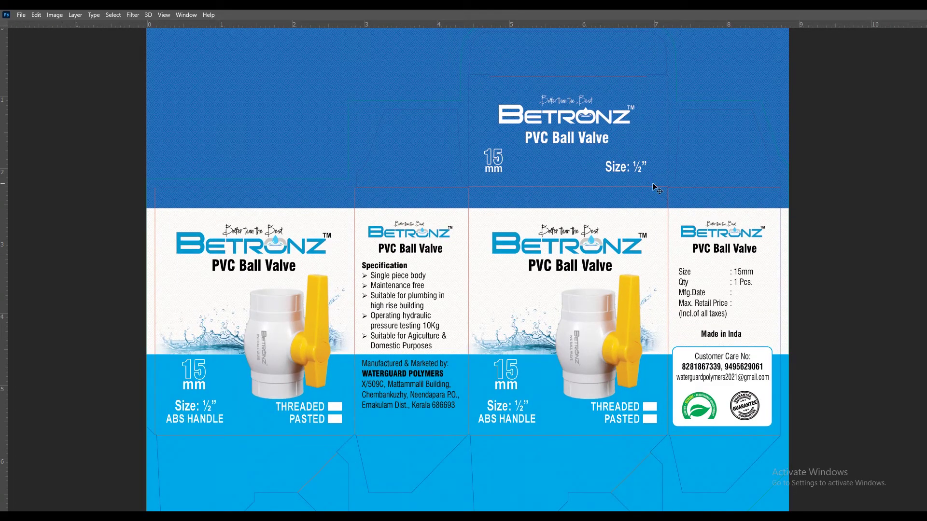
key(ctrl+minus)
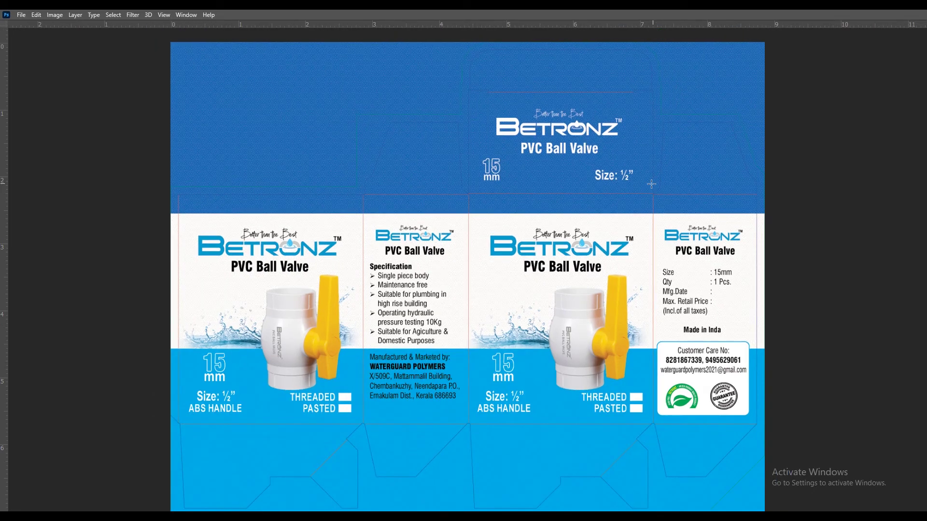
key(F7)
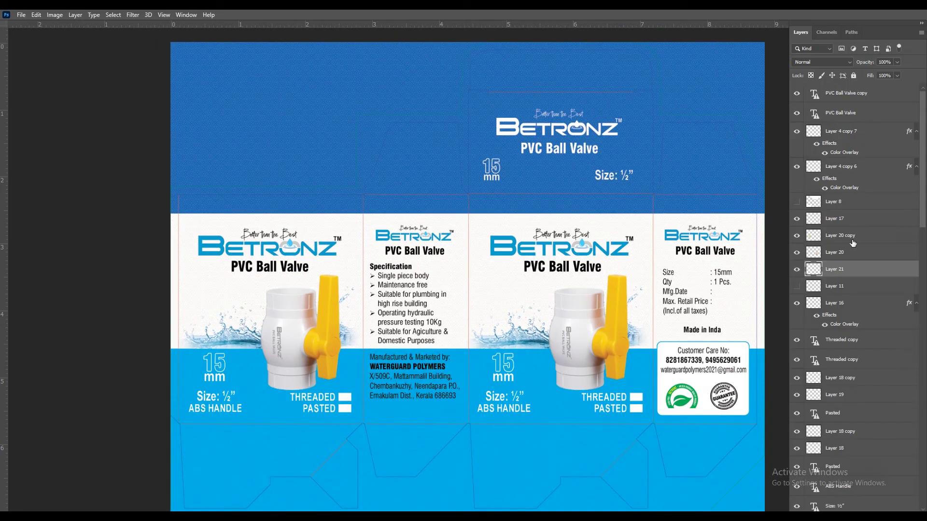
click(796, 270)
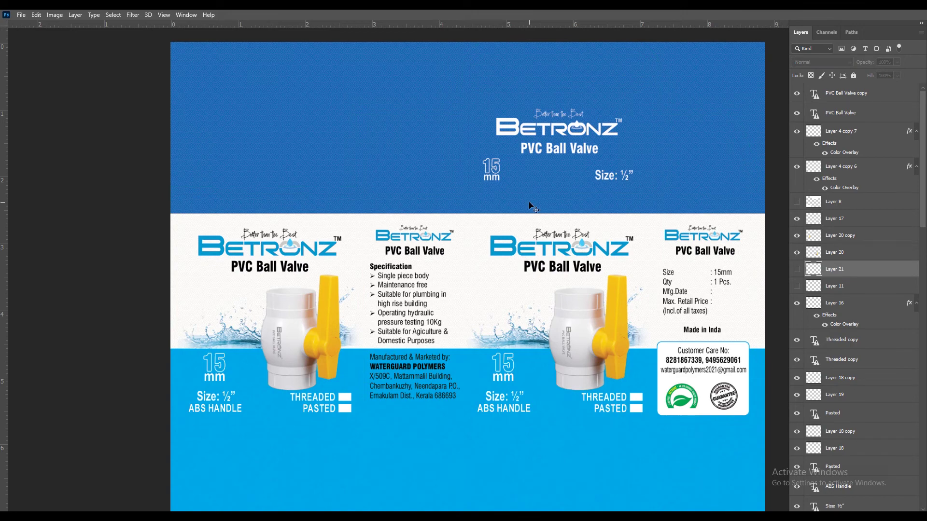
key(ctrl+shift+s)
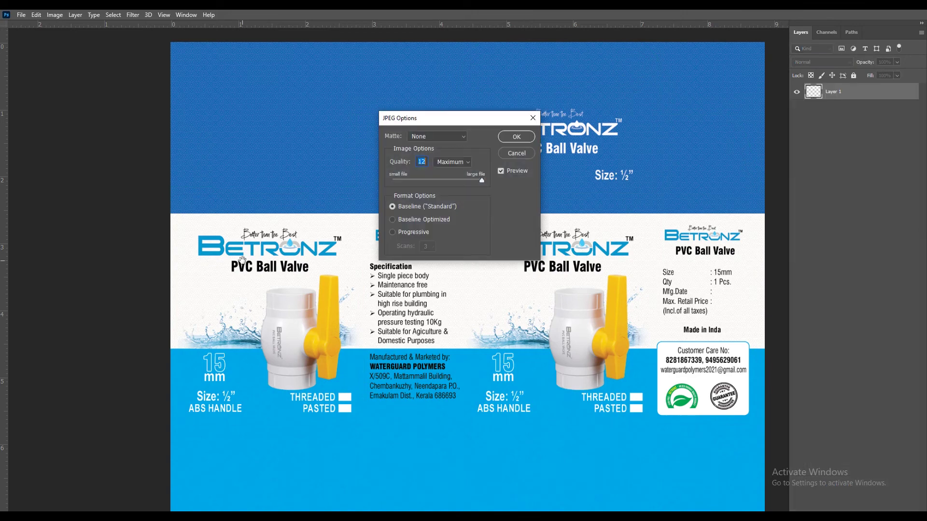
click(510, 138)
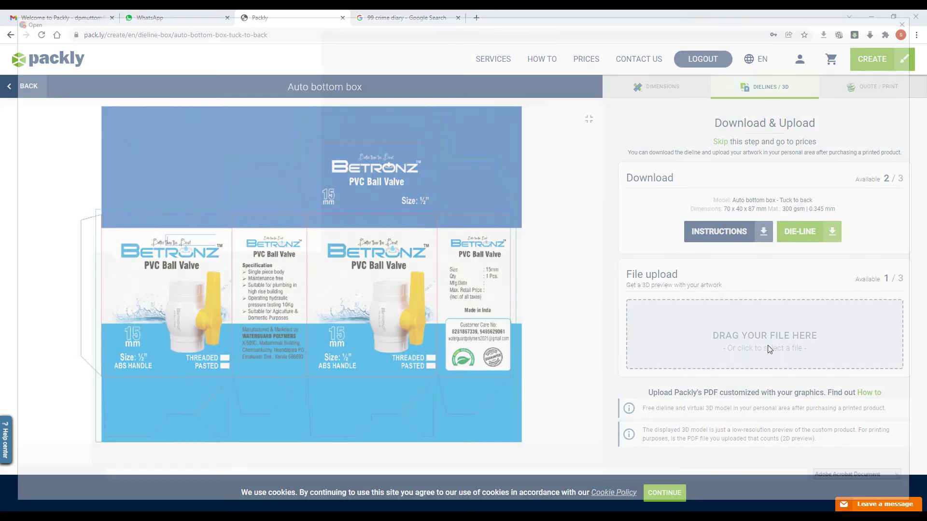
Step: Switch to Packly in the browser, upload the artwork file for 3D preview rendering, and rotate the rendered box
click(768, 346)
double_click(214, 84)
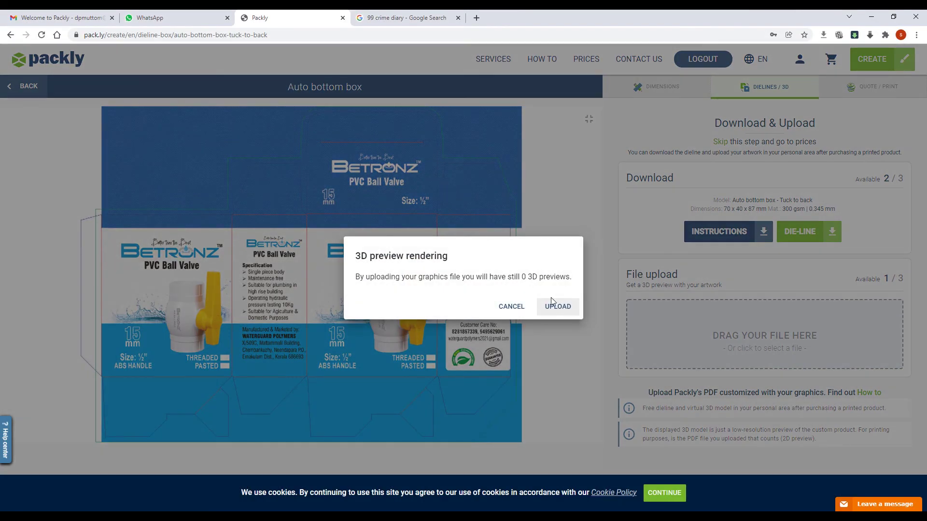
click(558, 307)
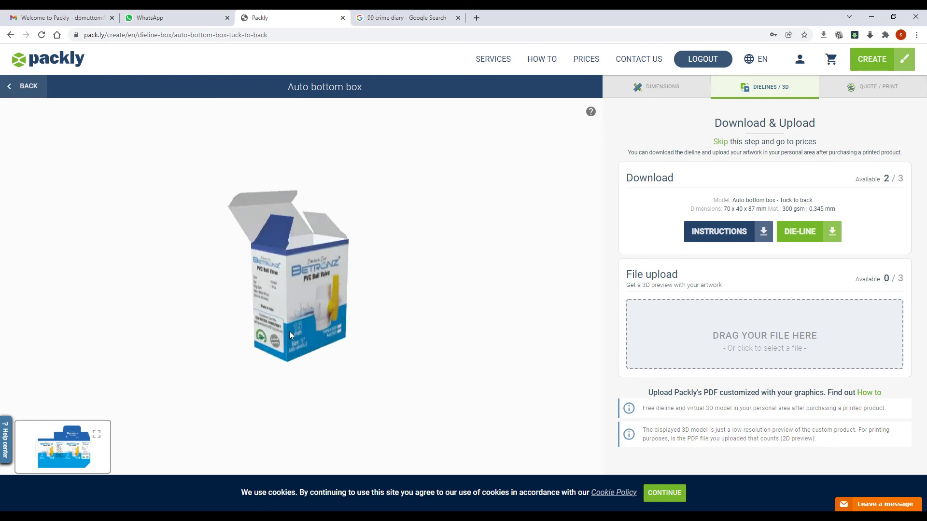
drag(339, 280, 169, 417)
drag(565, 310, 501, 333)
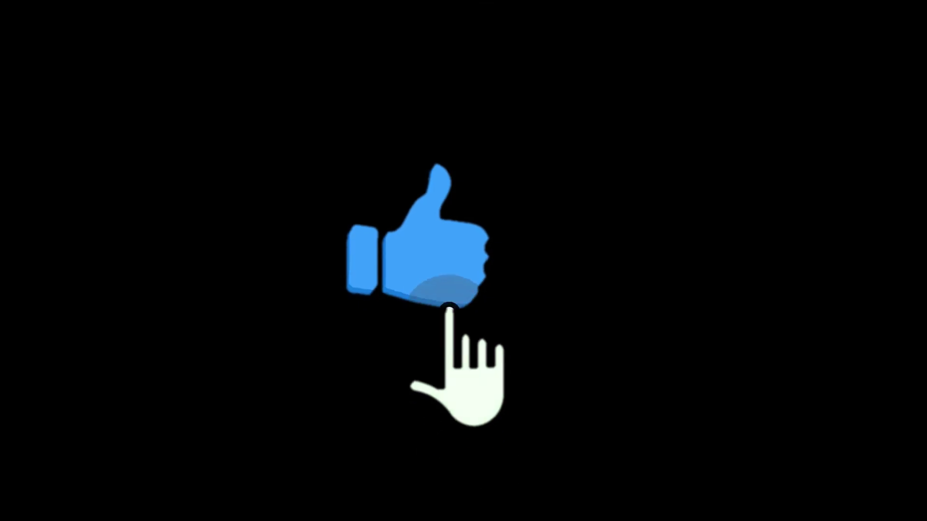